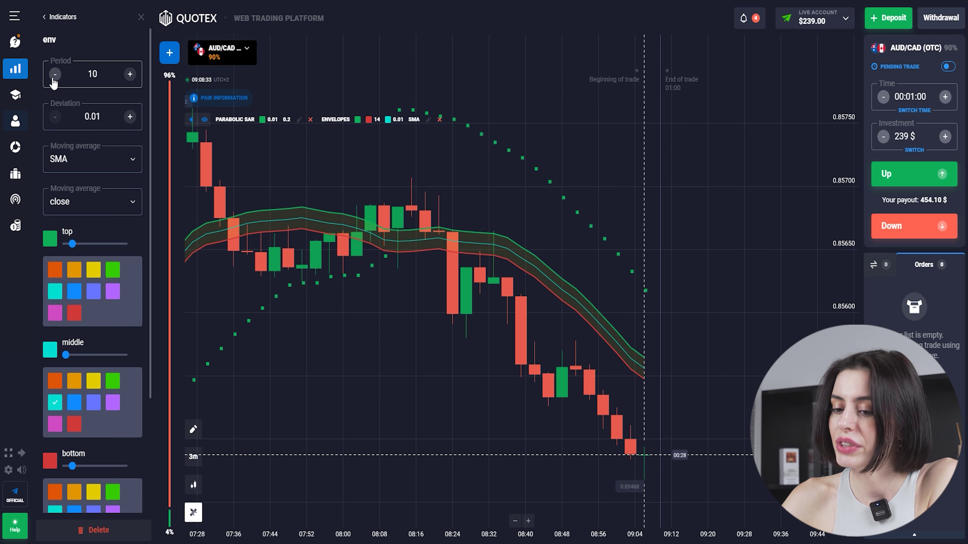
# Add the Bulls Power oscillator with a period of 9 and a thicker main line
pyautogui.click(48, 16)
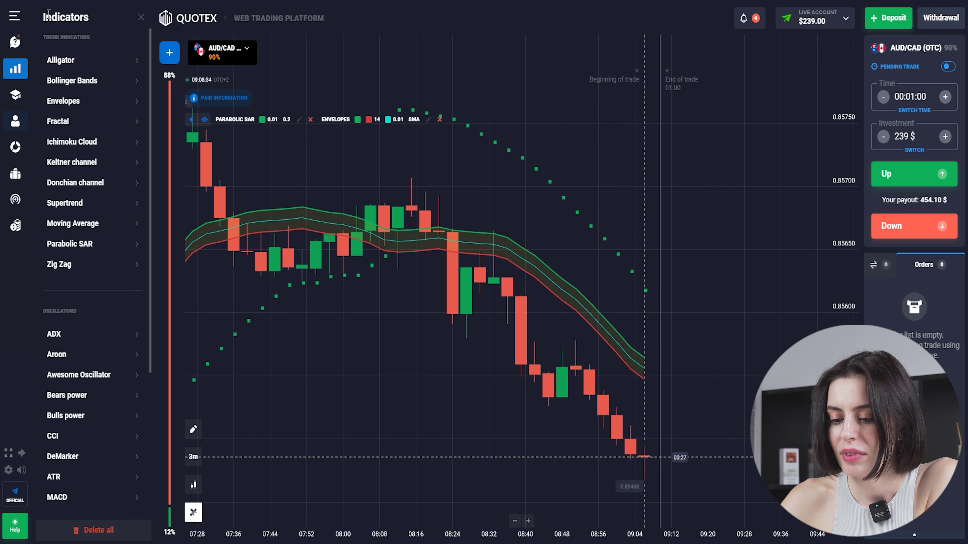
pyautogui.click(100, 417)
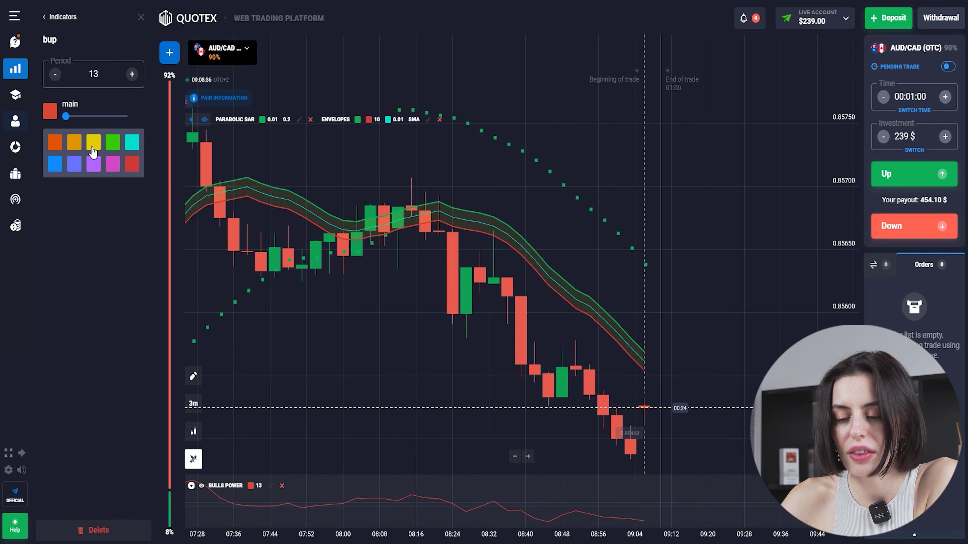
pyautogui.moveTo(67, 116); pyautogui.dragTo(72, 116)
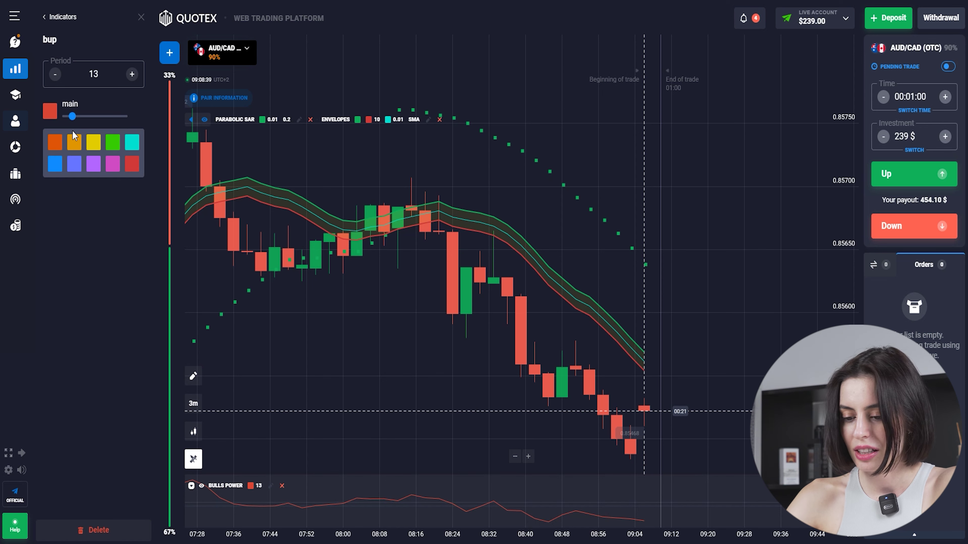
pyautogui.click(55, 76)
pyautogui.click(46, 18)
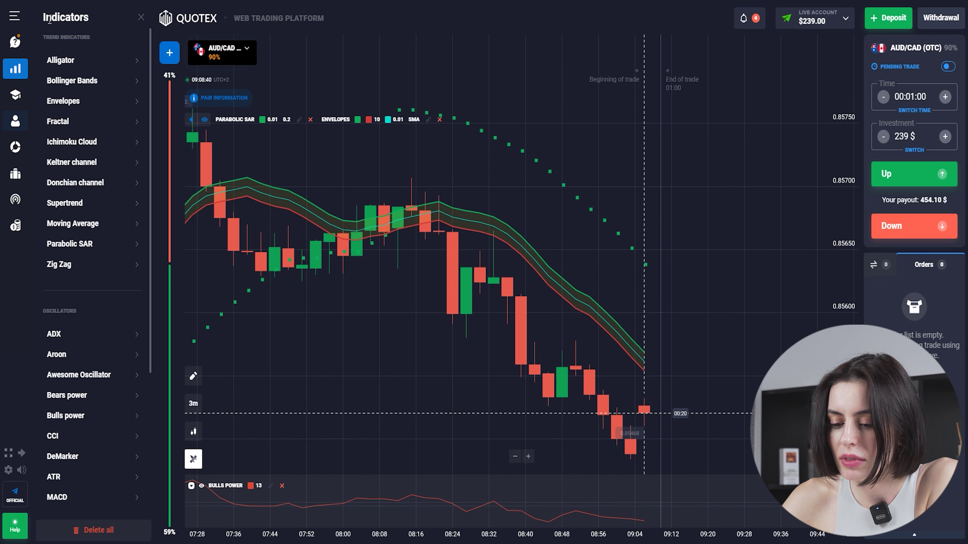
# Add the Rate Of Change oscillator with a period of 9 and a thicker main line
pyautogui.scroll(-1, 90, 375)
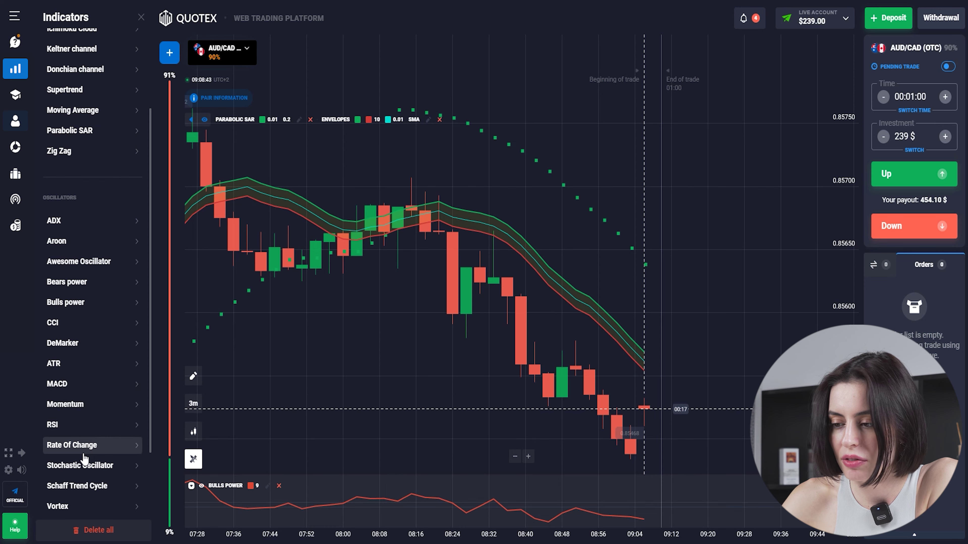
pyautogui.click(76, 445)
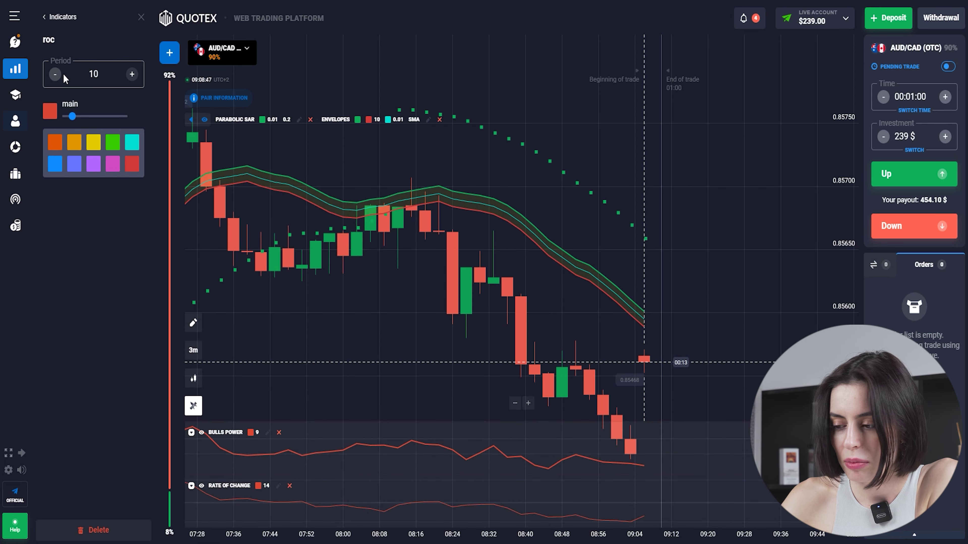
pyautogui.click(47, 18)
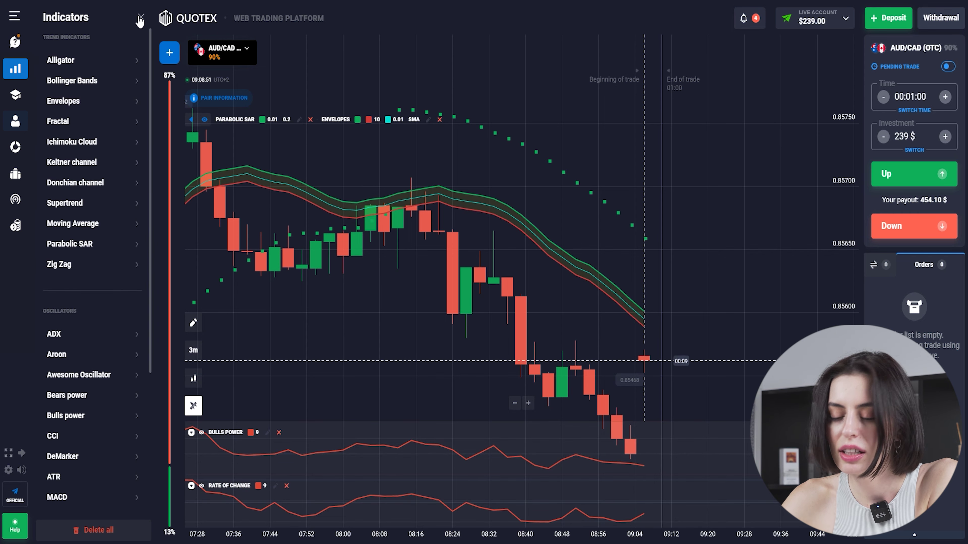
# Close the indicators list and set the chart timeframe to 10 seconds
pyautogui.click(140, 19)
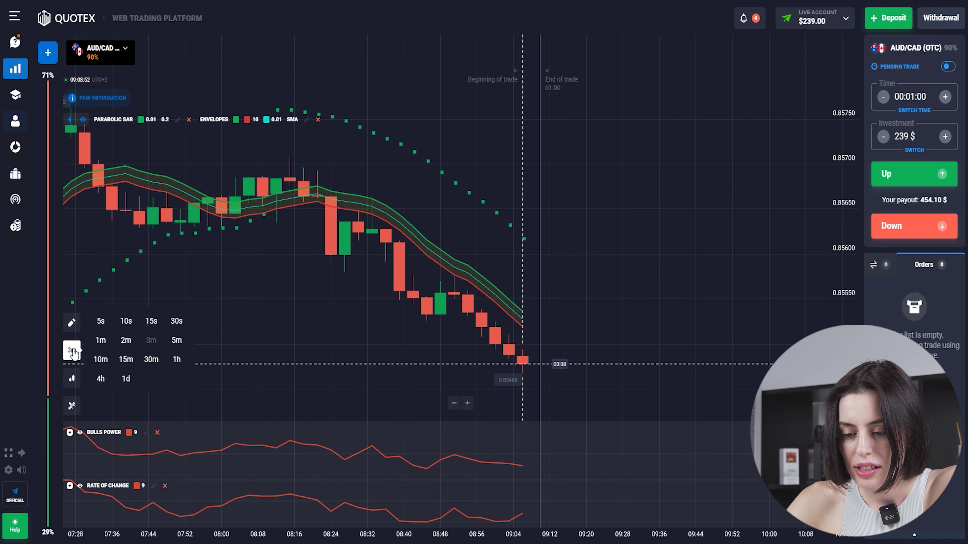
pyautogui.click(129, 322)
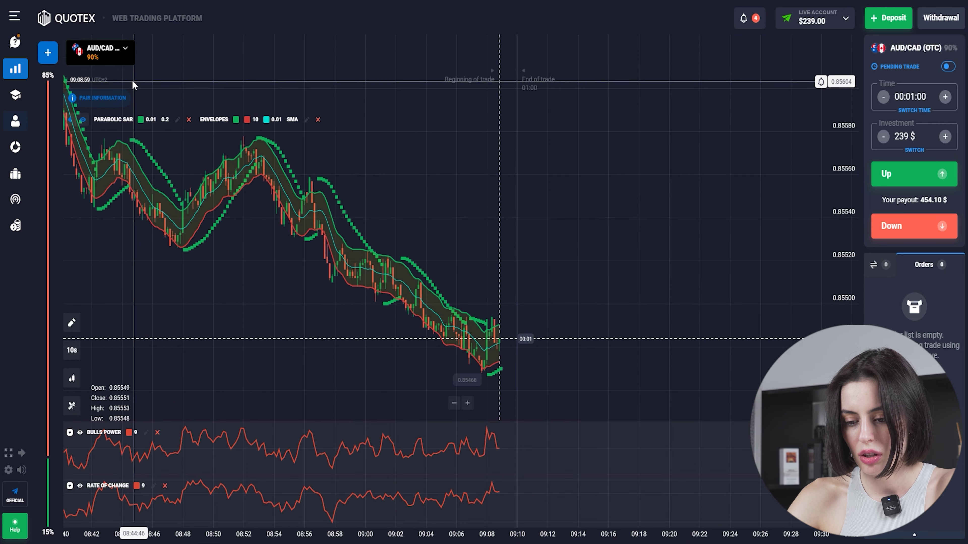
# Open additional charts for the USD/BRL (OTC) and NZD/CHF (OTC) currency pairs alongside AUD/CAD (OTC)
pyautogui.click(53, 58)
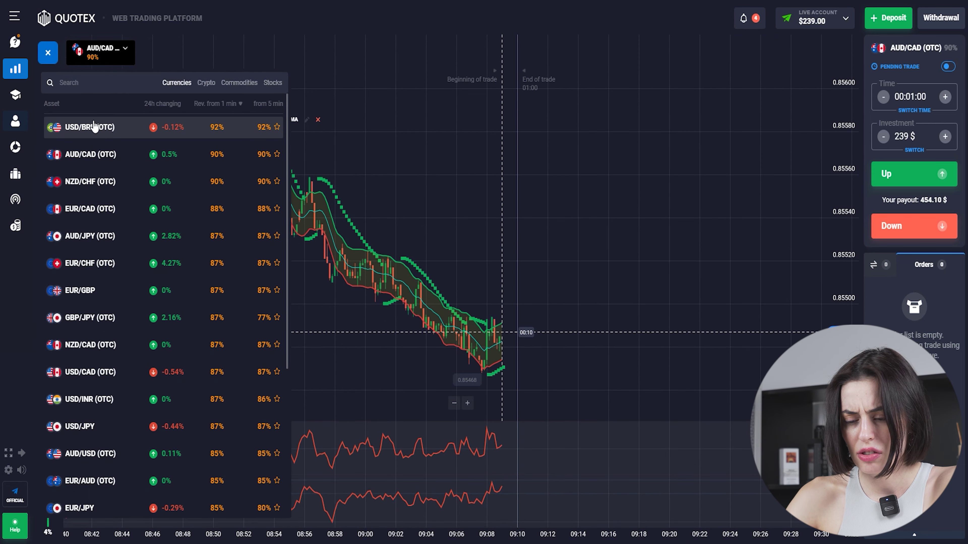
pyautogui.click(91, 124)
pyautogui.click(49, 53)
pyautogui.click(95, 152)
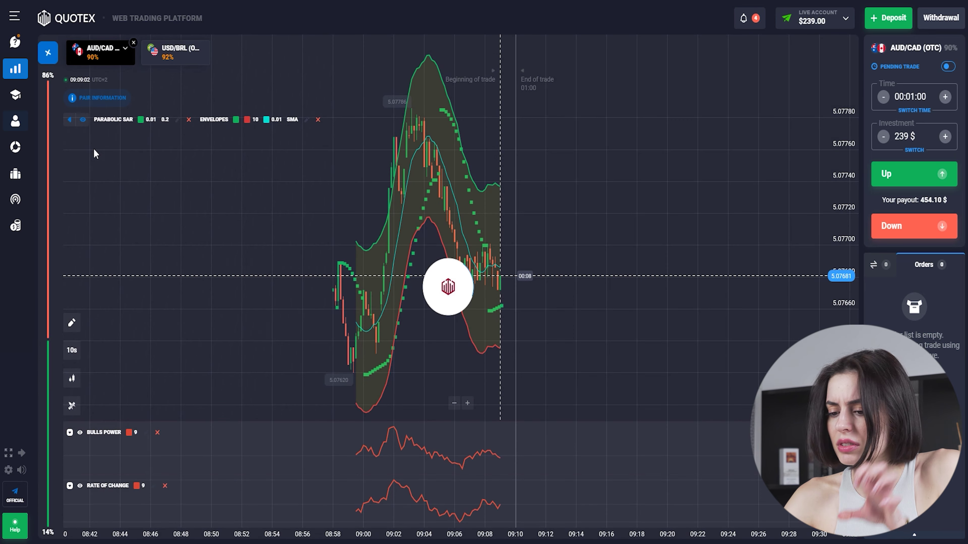
pyautogui.click(52, 56)
pyautogui.click(84, 181)
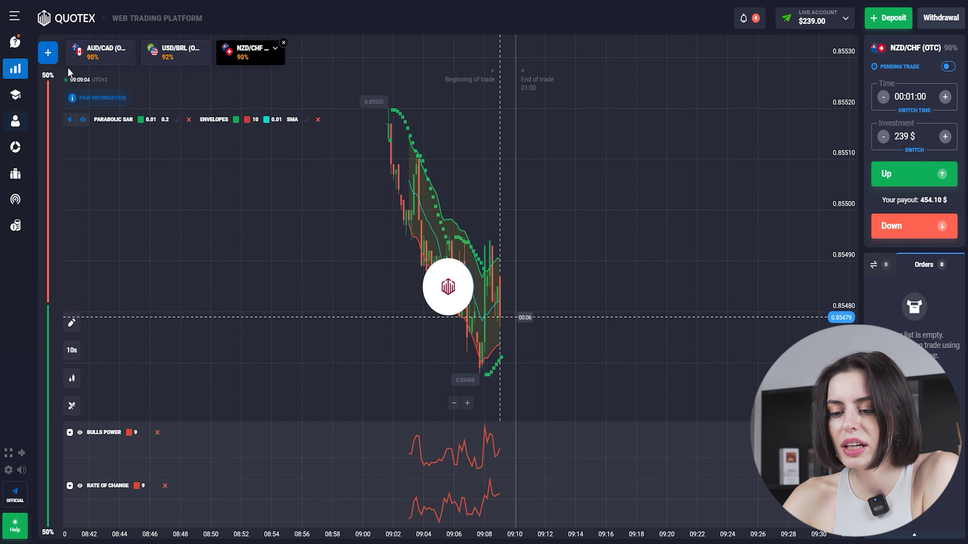
# Open further charts for the AUD/JPY, GBP/JPY, NZD/CAD and EUR/AUD OTC currency pairs
pyautogui.click(53, 56)
pyautogui.click(87, 233)
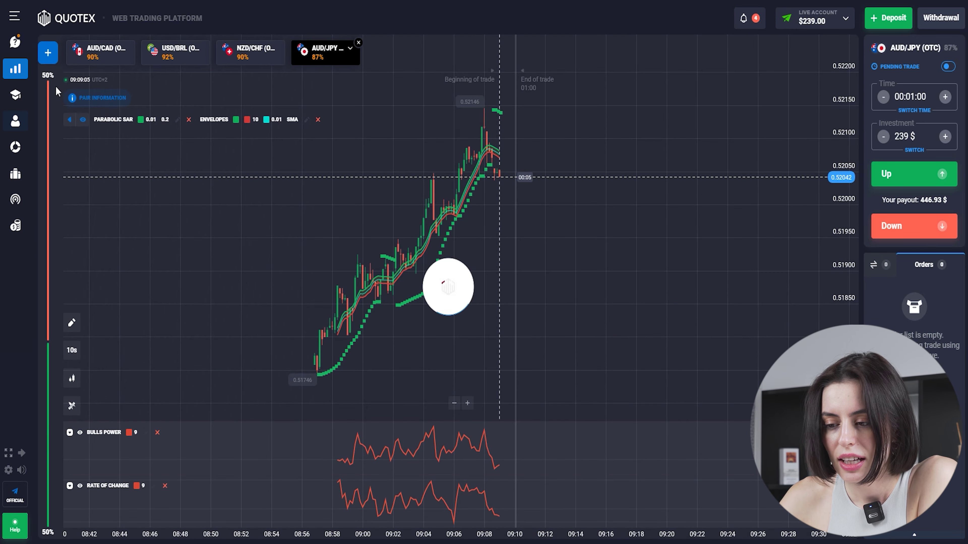
pyautogui.click(45, 54)
pyautogui.click(101, 316)
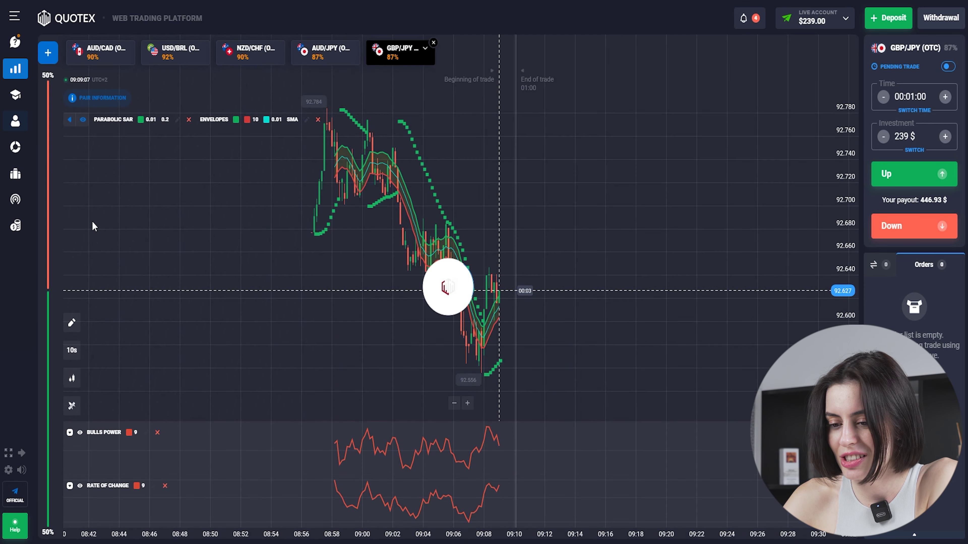
pyautogui.click(46, 53)
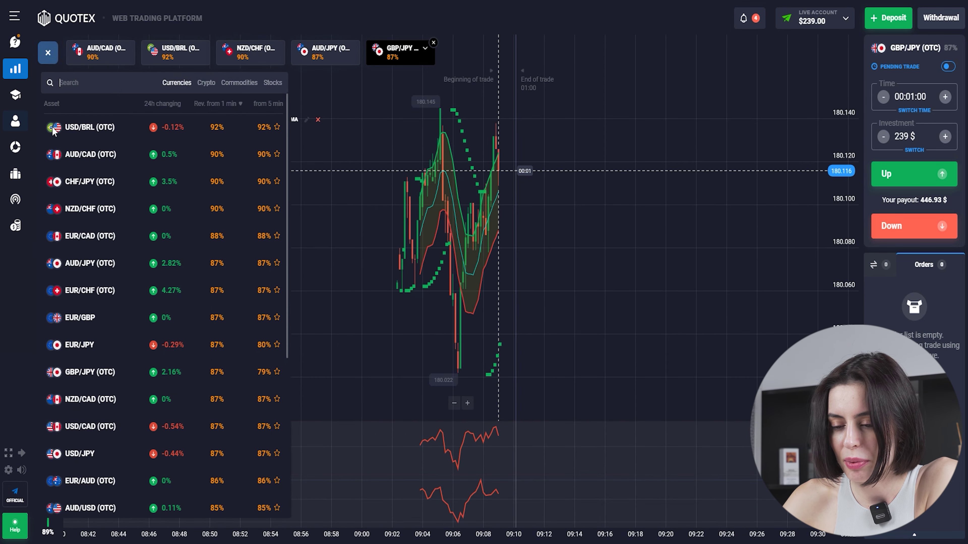
pyautogui.click(108, 401)
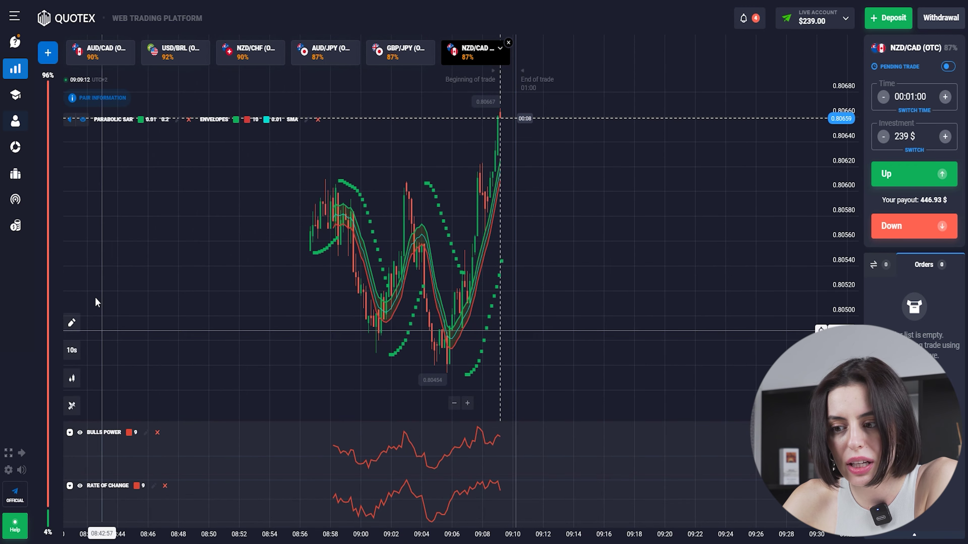
pyautogui.click(48, 53)
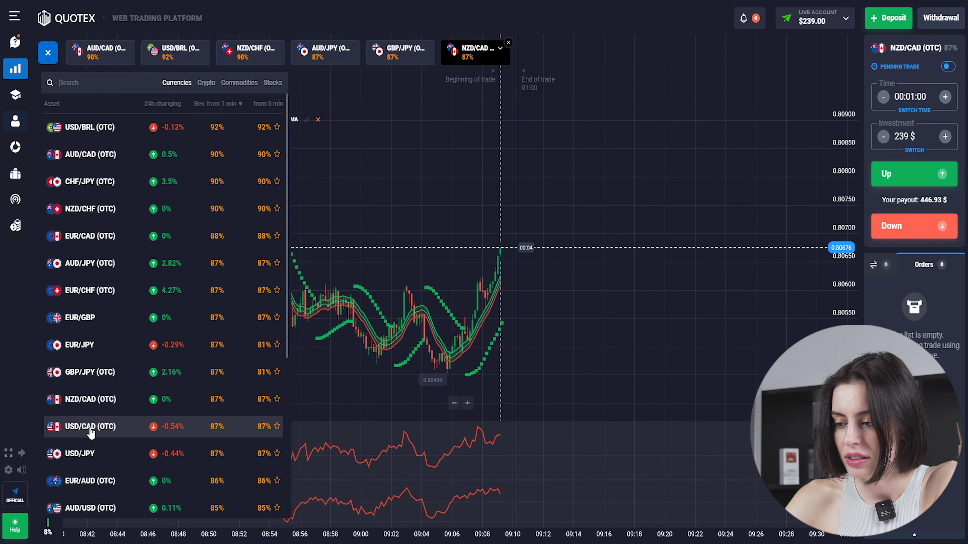
pyautogui.click(102, 482)
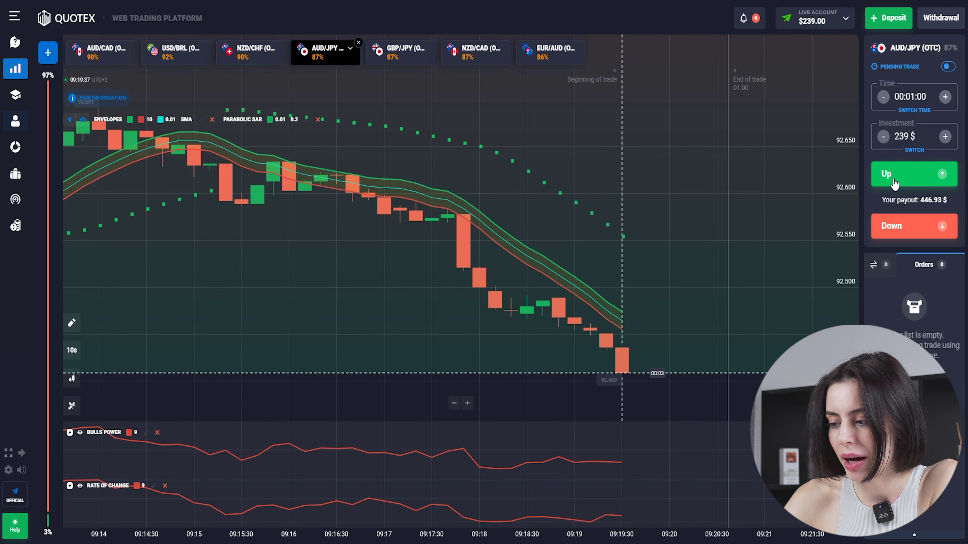
# Place a one-minute Up trade of $239 on AUD/JPY (OTC)
pyautogui.click(894, 184)
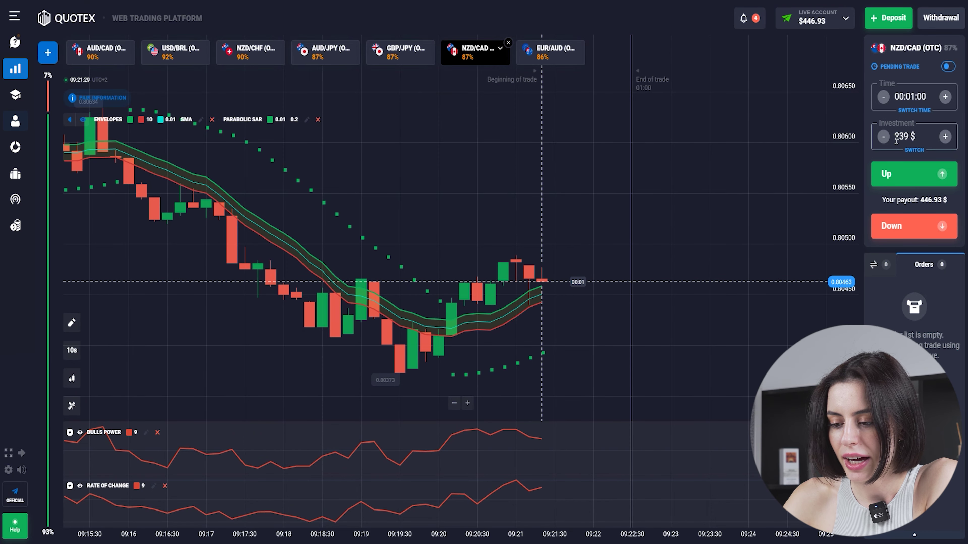
# Set the investment to $446 and place a one-minute Down trade on NZD/CAD (OTC)
pyautogui.click(899, 138)
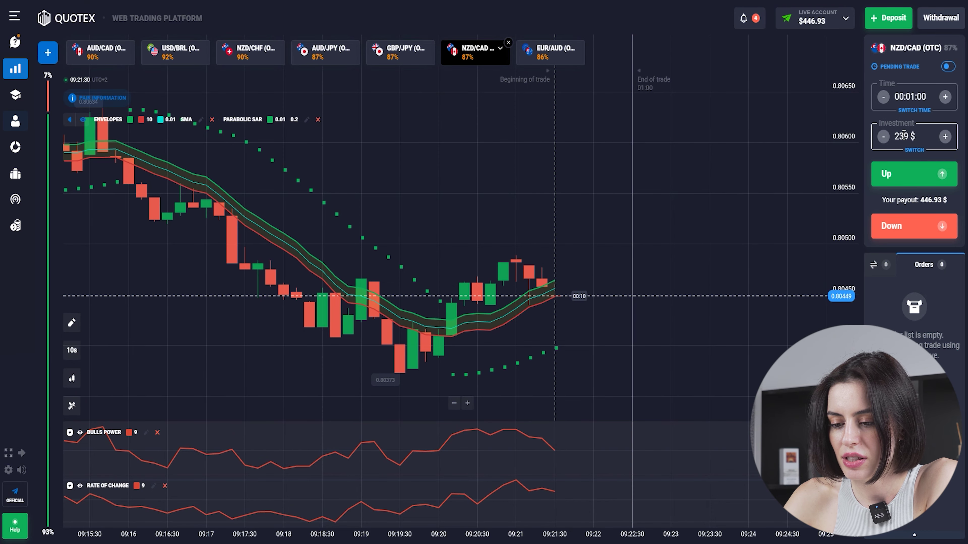
pyautogui.write('46')
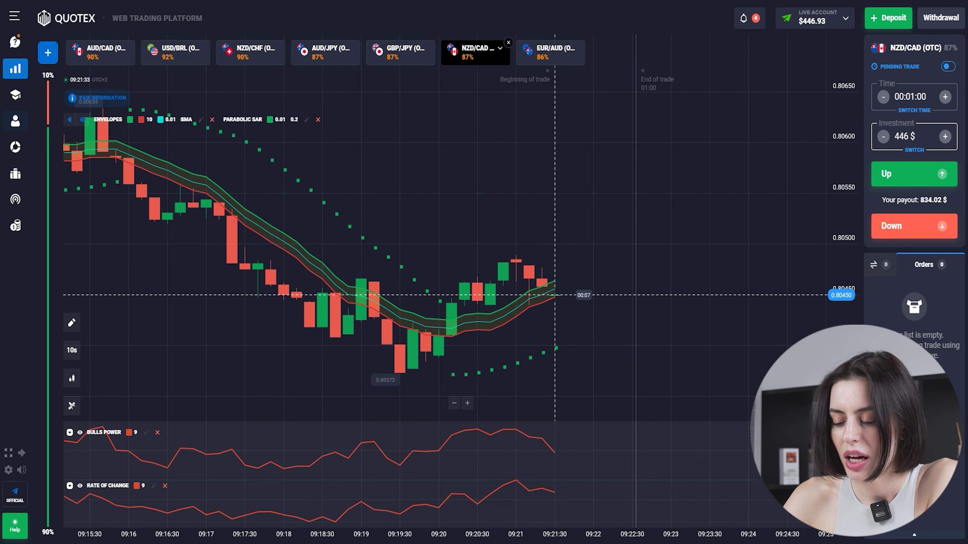
pyautogui.click(907, 227)
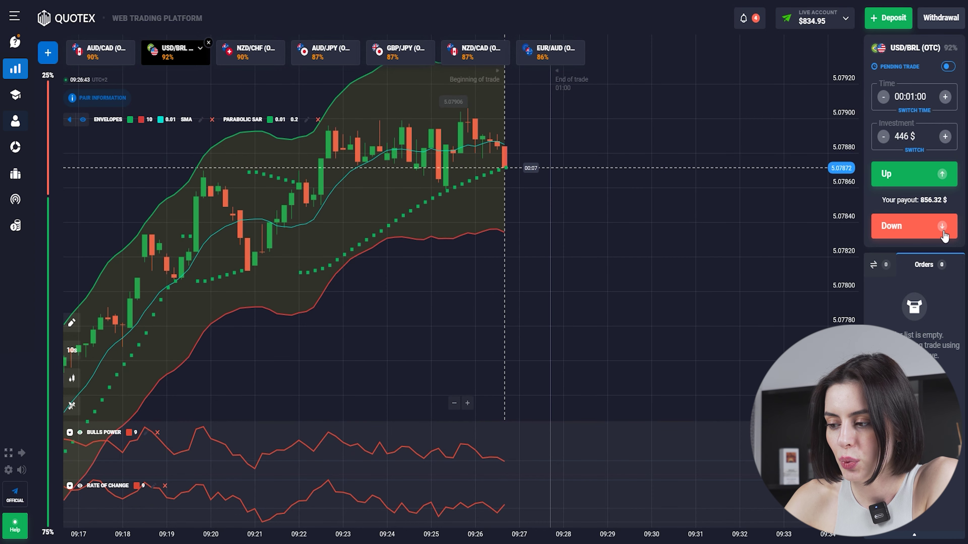
# Set the investment to $834 and place a one-minute Up trade on USD/BRL (OTC)
pyautogui.hotkey('ctrl', 'a')
pyautogui.press('BackSpace')
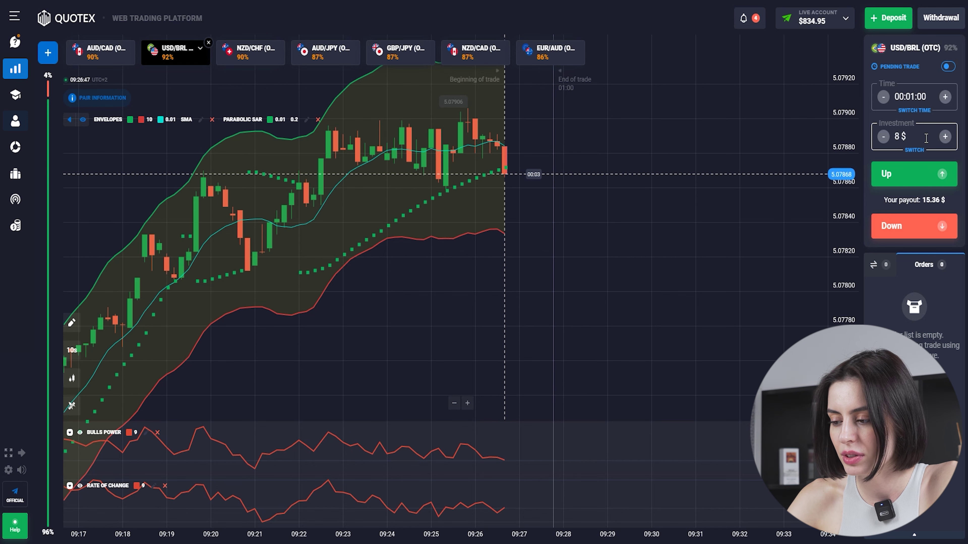
pyautogui.write('834')
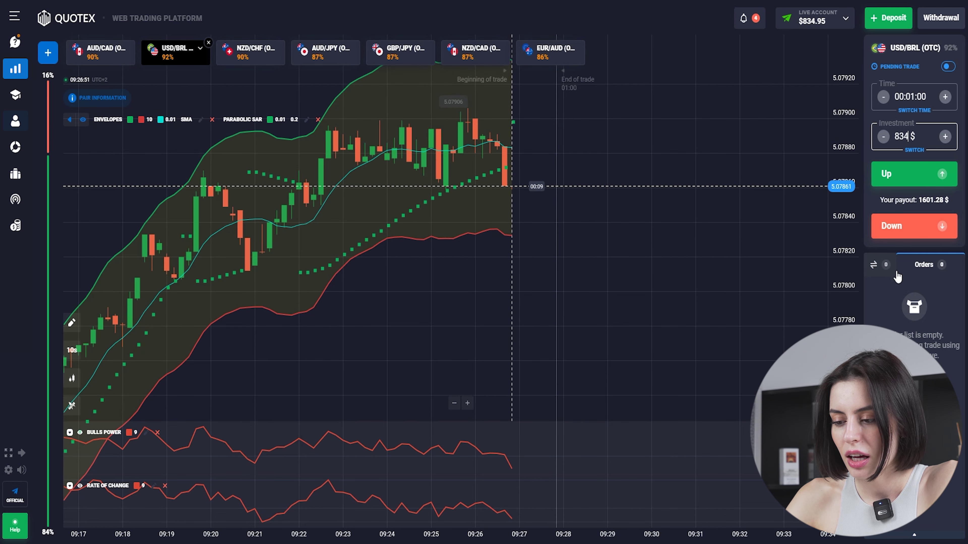
pyautogui.click(911, 181)
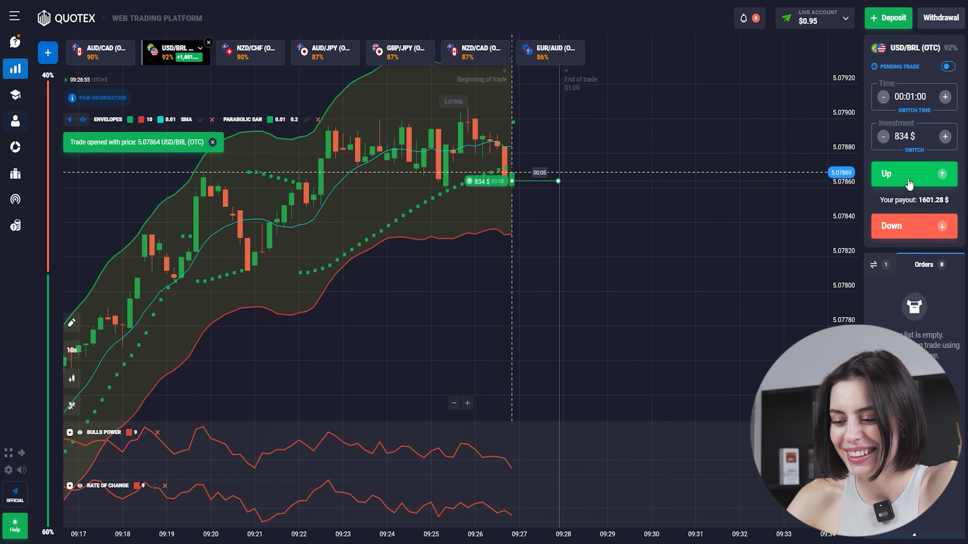
pyautogui.scroll(2, 568, 157)
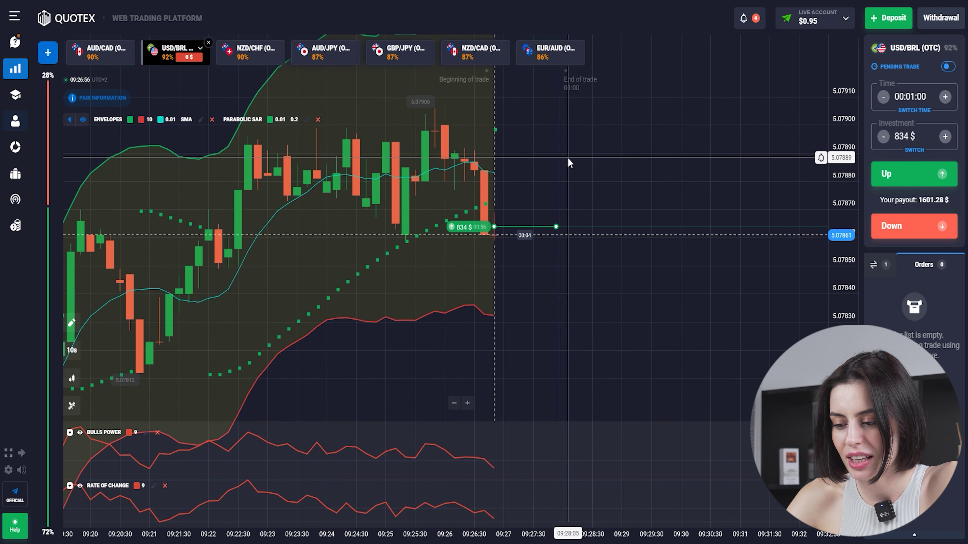